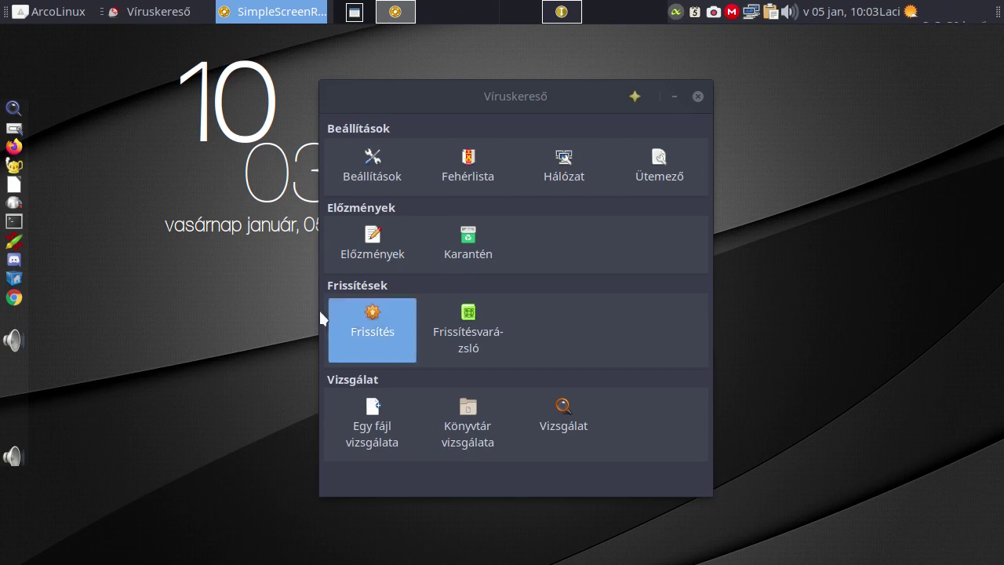
- Review how the virus database is set to update, and check for database updates
{"action": "left_click", "coordinate": [483, 327]}
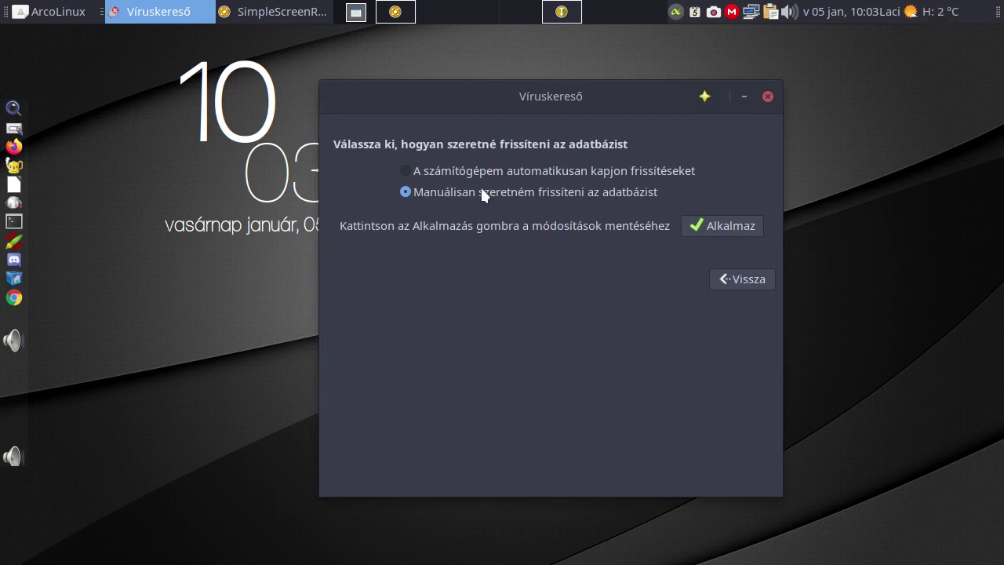
{"action": "left_click", "coordinate": [737, 278]}
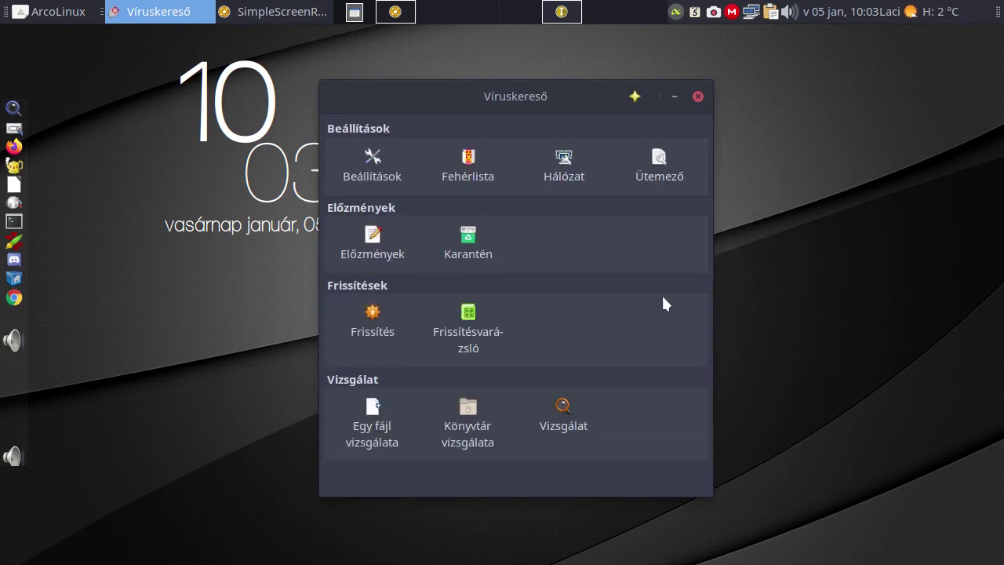
{"action": "left_click", "coordinate": [380, 313]}
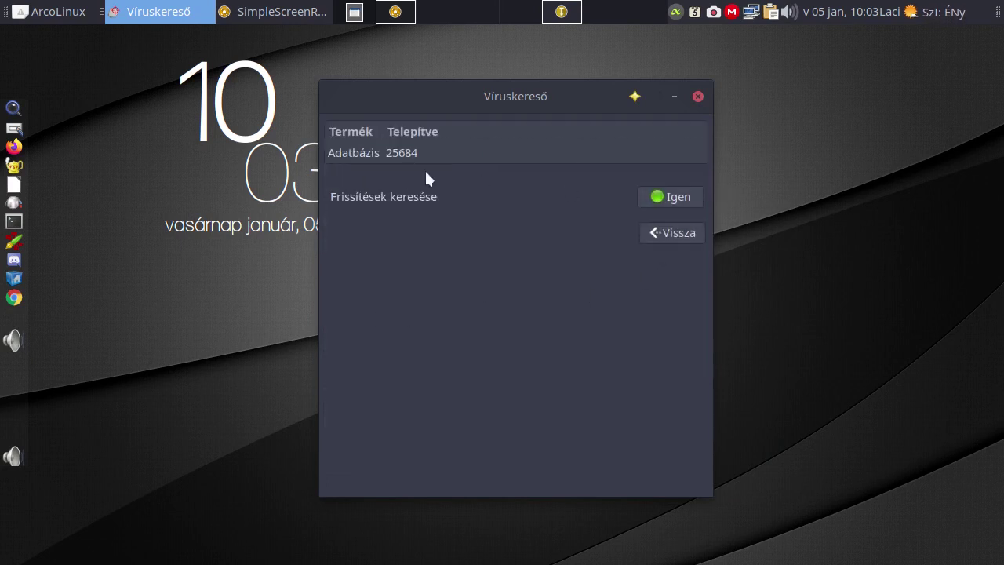
{"action": "left_click", "coordinate": [685, 188]}
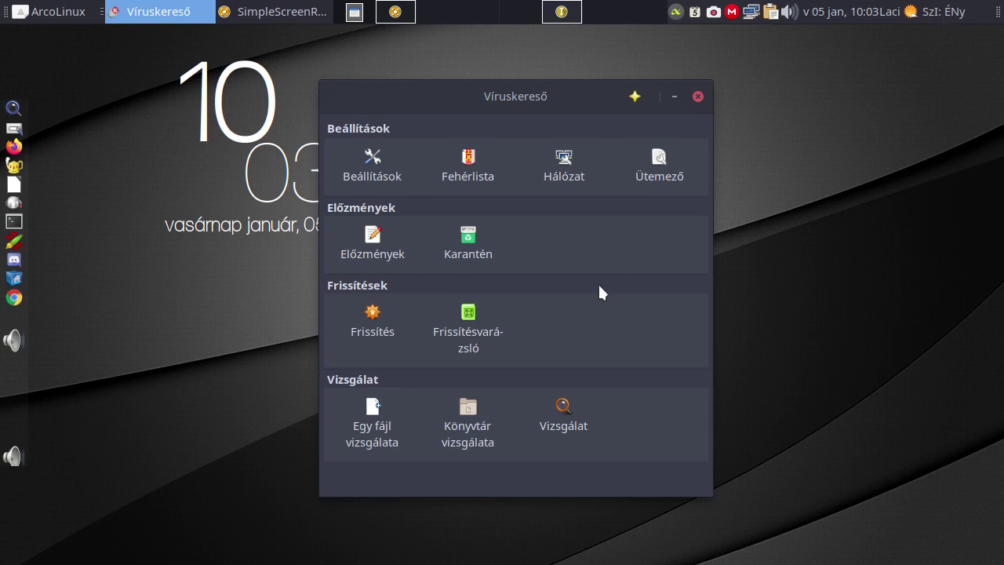
- Examine the scan options in the settings, including hidden files, files over 20 MB and recursive folder scanning
{"action": "left_click", "coordinate": [365, 168]}
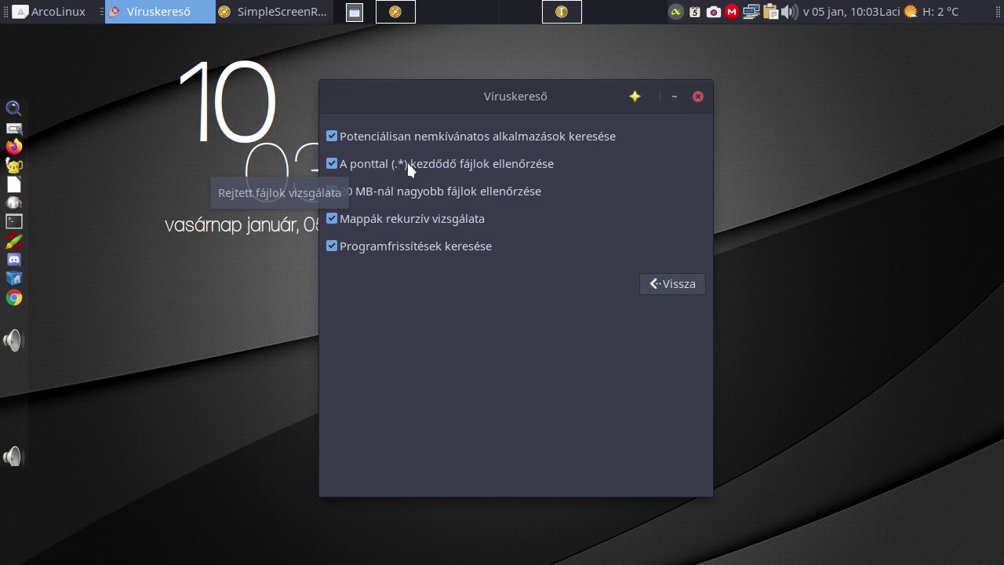
{"action": "left_click", "coordinate": [590, 168]}
{"action": "left_click", "coordinate": [342, 161]}
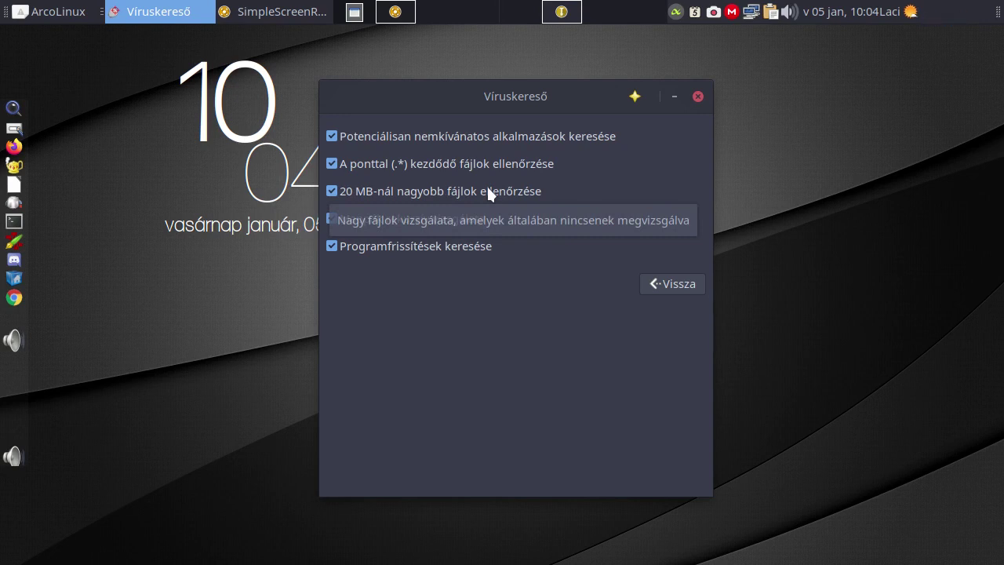
{"action": "left_click", "coordinate": [619, 196]}
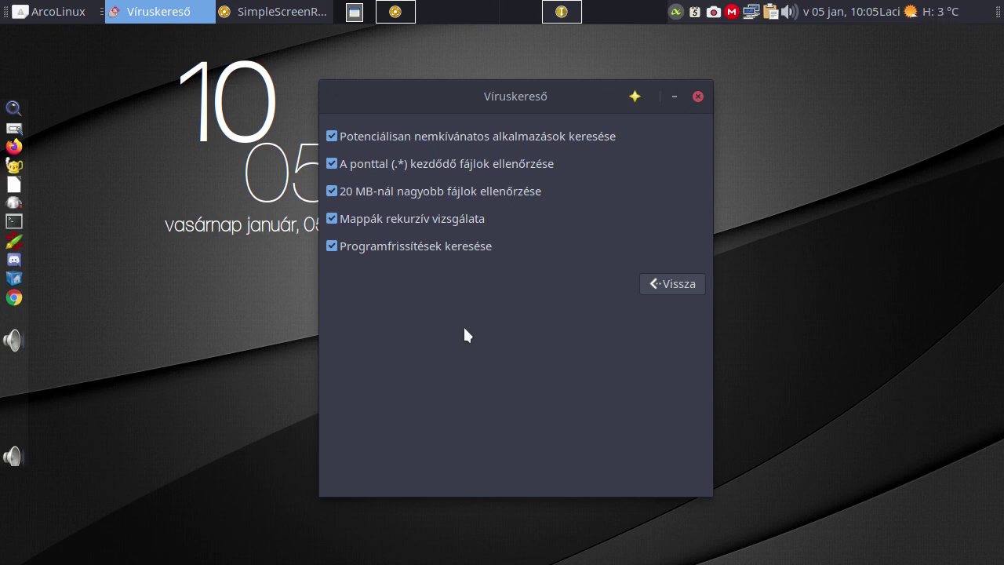
{"action": "left_click", "coordinate": [664, 284]}
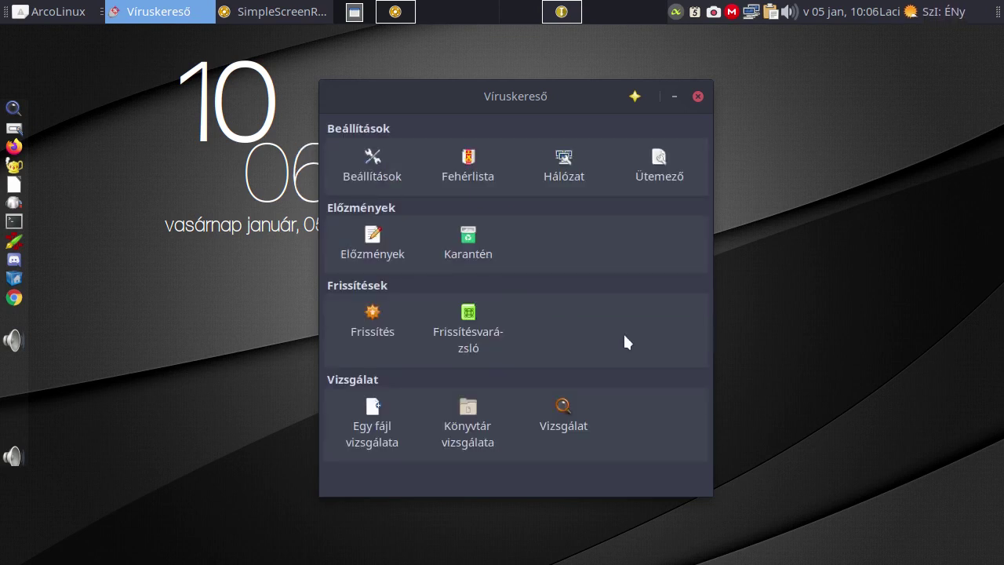
- Look over the whitelist of excluded folders and the network proxy settings
{"action": "left_click", "coordinate": [446, 177]}
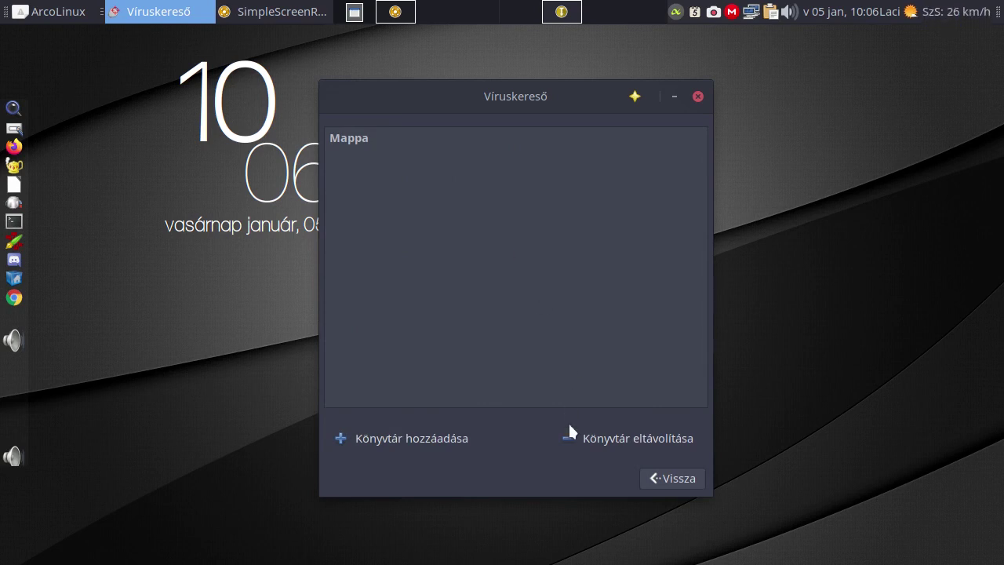
{"action": "left_click", "coordinate": [676, 479]}
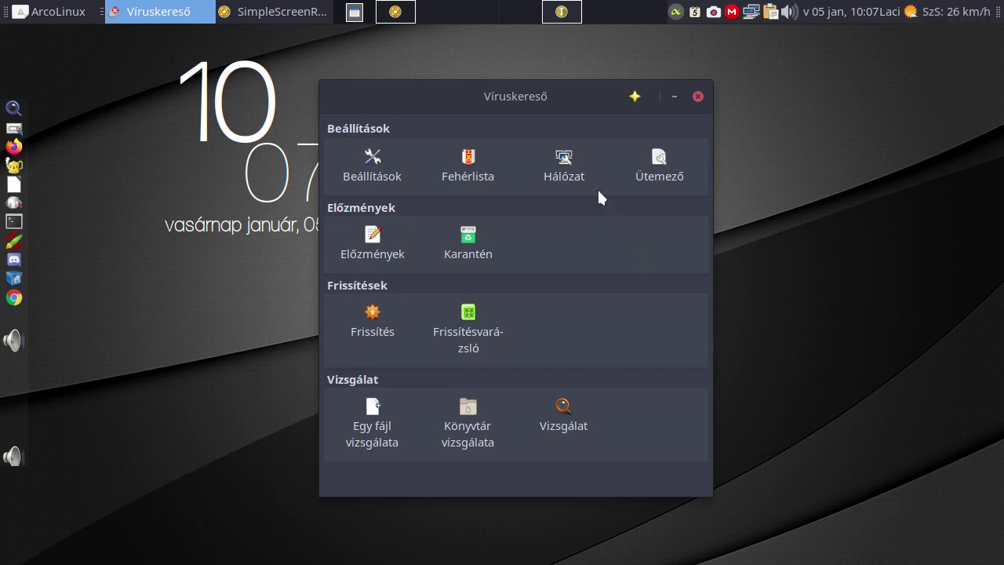
{"action": "left_click", "coordinate": [571, 166]}
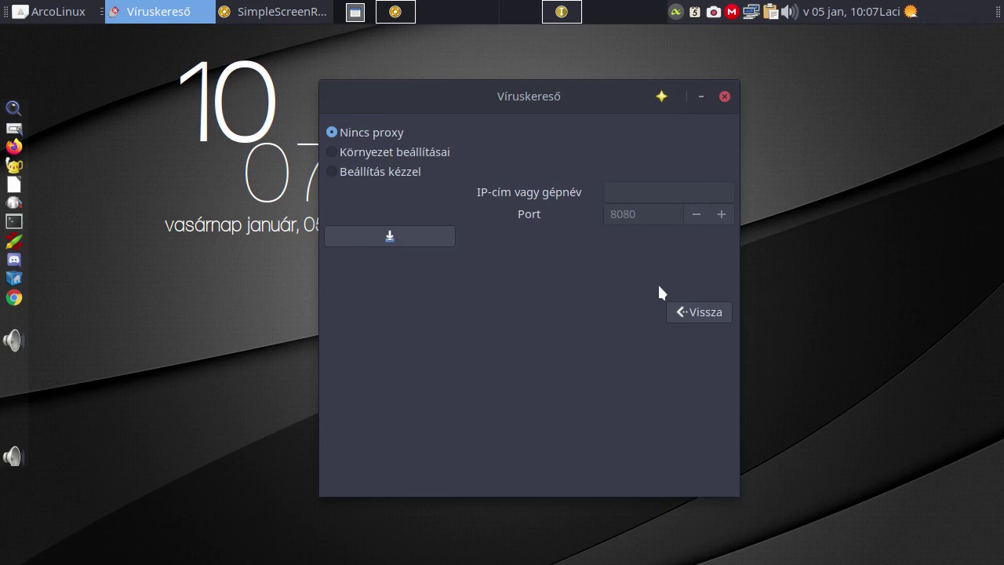
{"action": "left_click", "coordinate": [688, 314]}
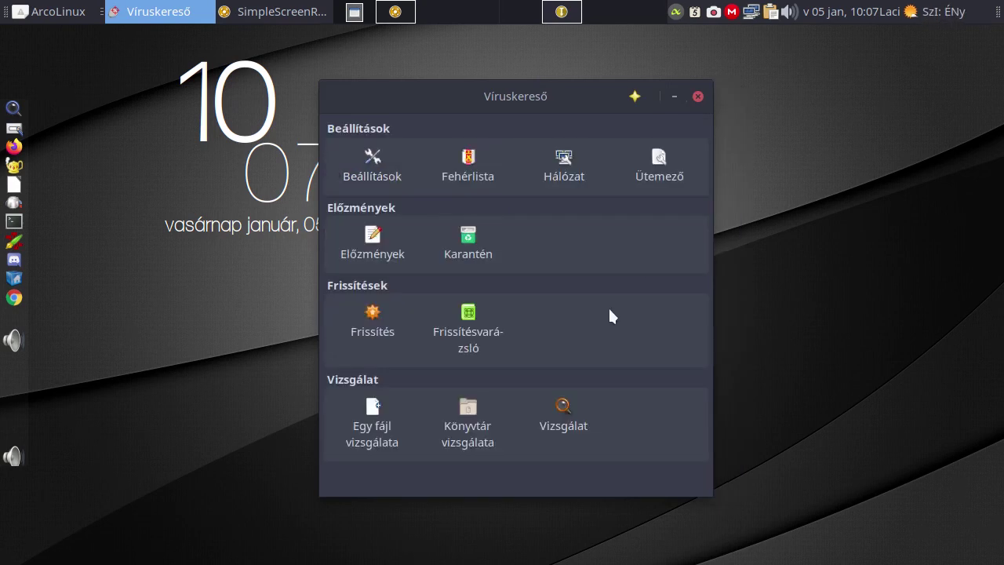
- Schedule a daily home folder scan and a daily database update, both at hour 0, minute 0
{"action": "left_click", "coordinate": [655, 163]}
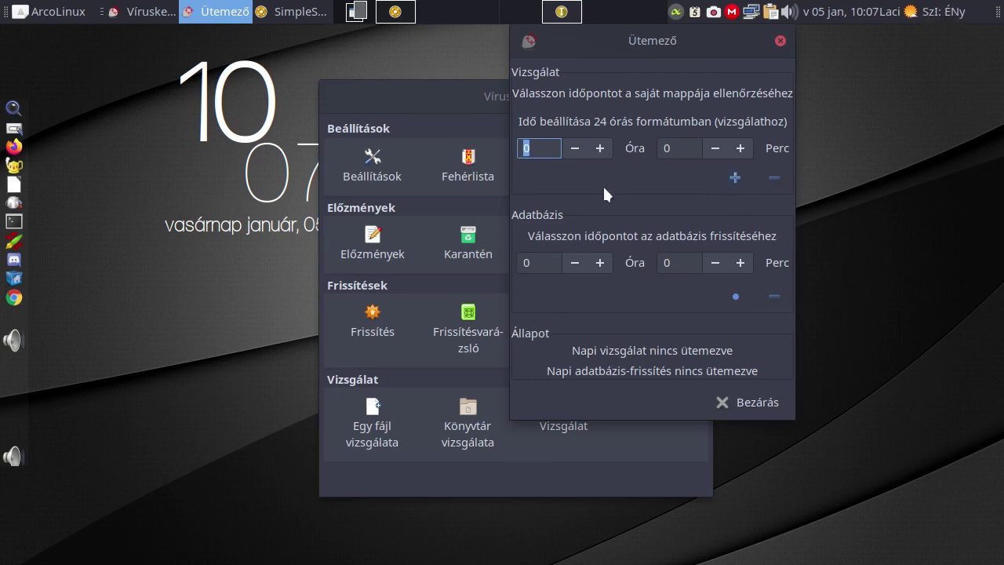
{"action": "left_click", "coordinate": [731, 177]}
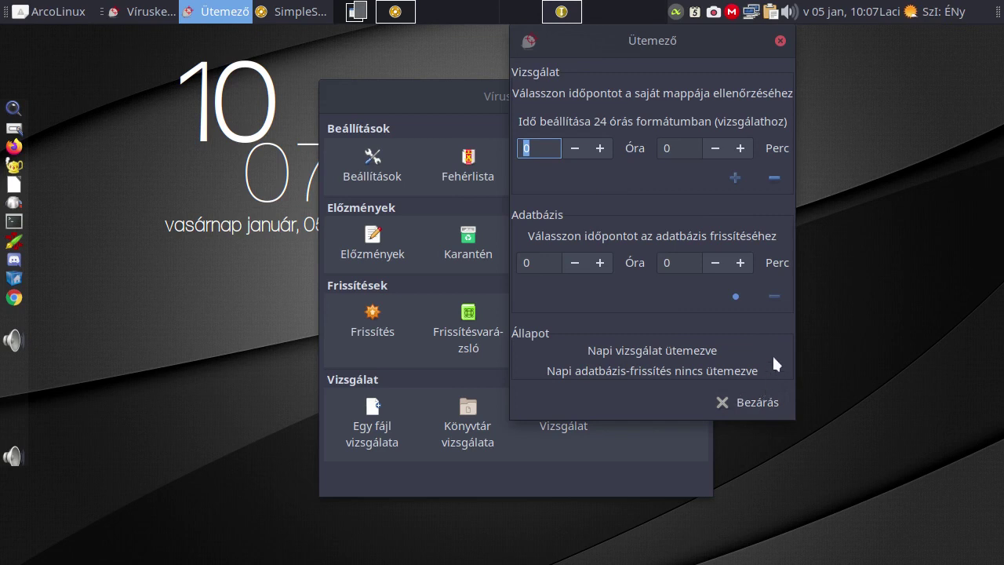
{"action": "left_click", "coordinate": [735, 298]}
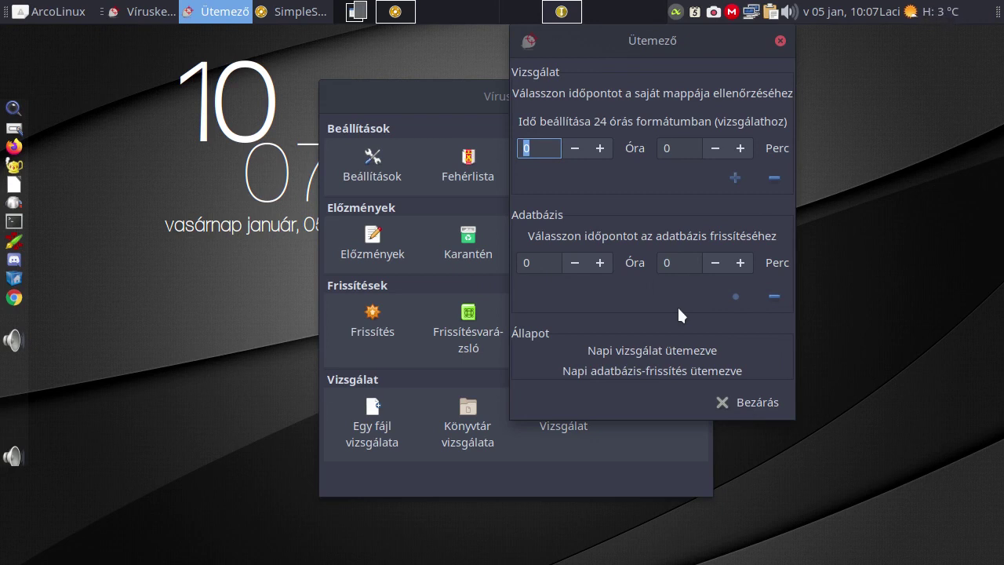
{"action": "left_click", "coordinate": [750, 402]}
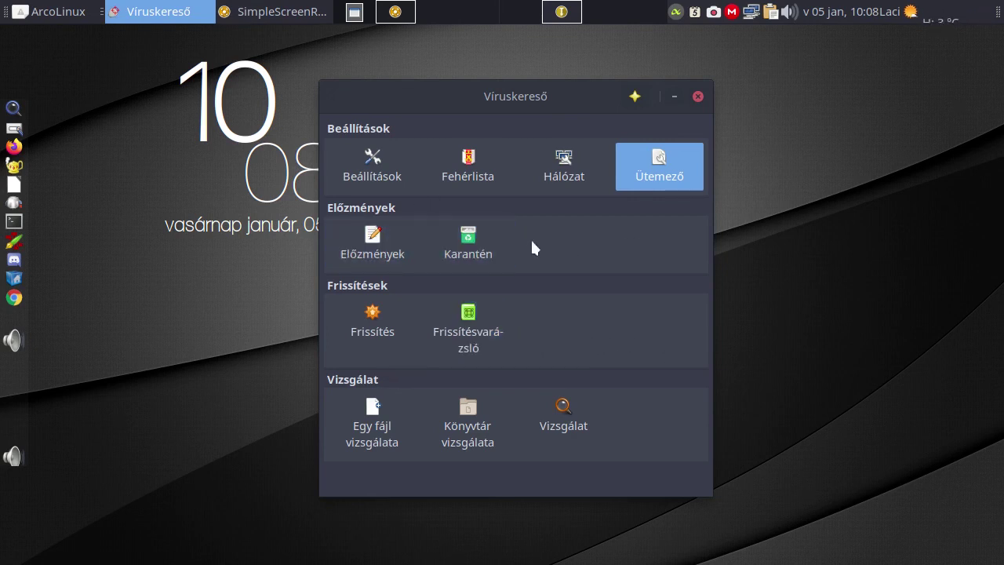
- View the quarantine list, and delete the jan-05-2020 entry from the scan history
{"action": "left_click", "coordinate": [476, 234]}
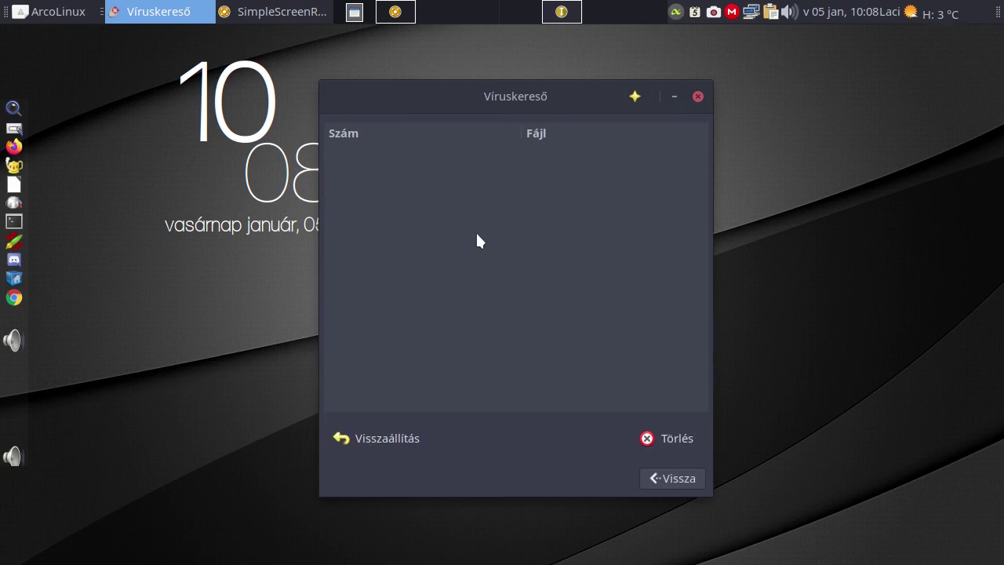
{"action": "left_click", "coordinate": [664, 478]}
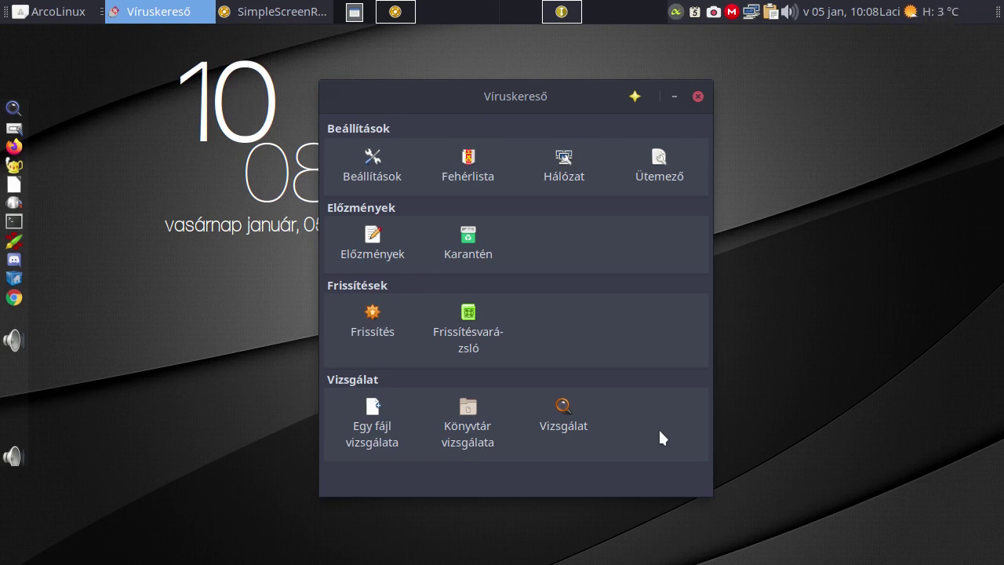
{"action": "left_click", "coordinate": [363, 249]}
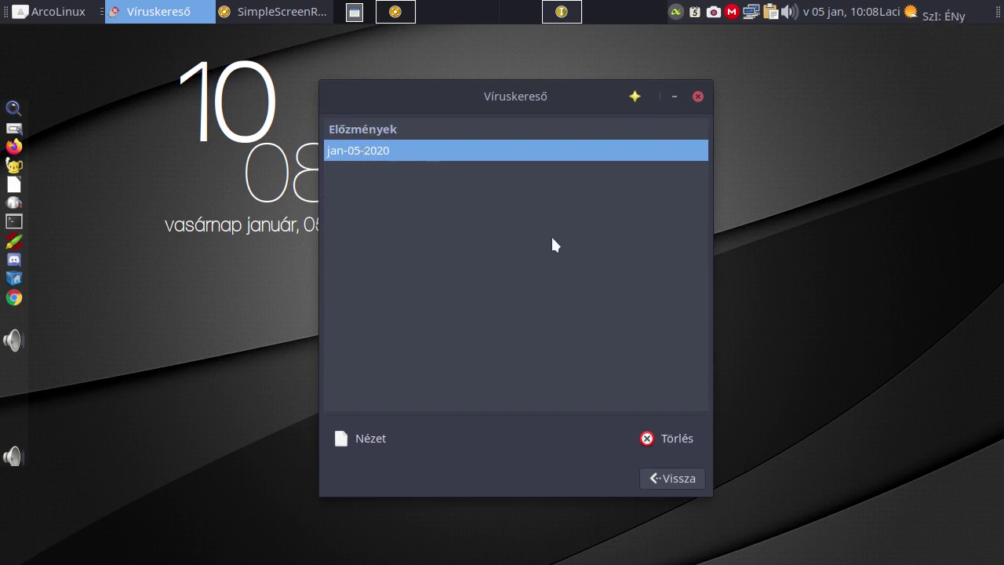
{"action": "left_click", "coordinate": [667, 439]}
{"action": "left_click", "coordinate": [664, 476]}
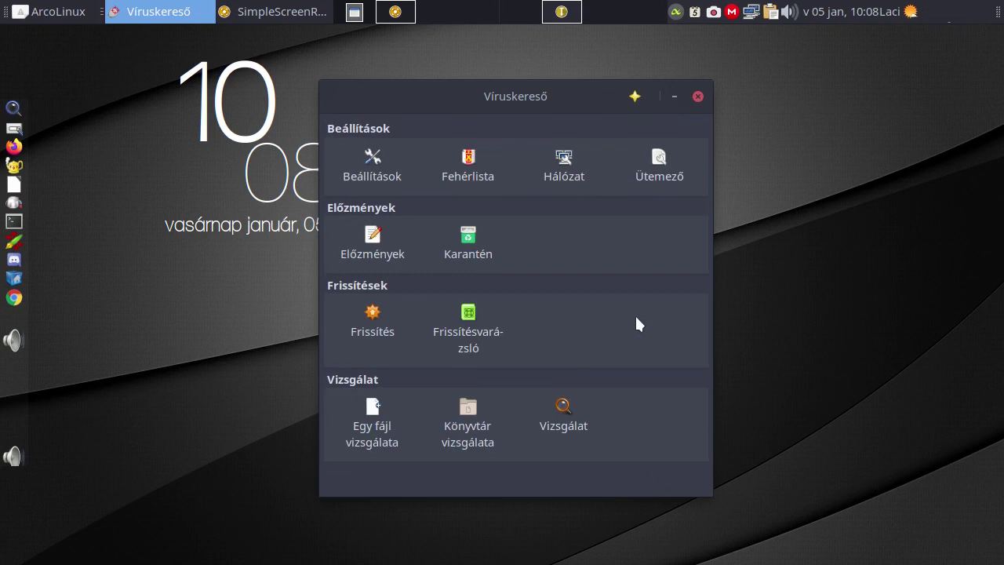
- Scan the single file eicar2.zip from the Letöltések folder in the home directory
{"action": "key", "text": "Tab"}
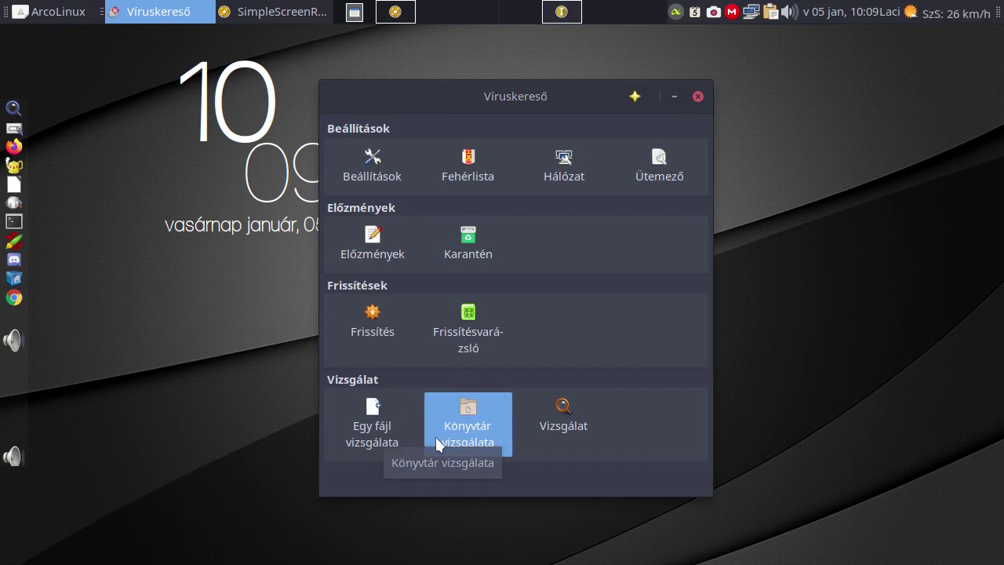
{"action": "left_click", "coordinate": [380, 436]}
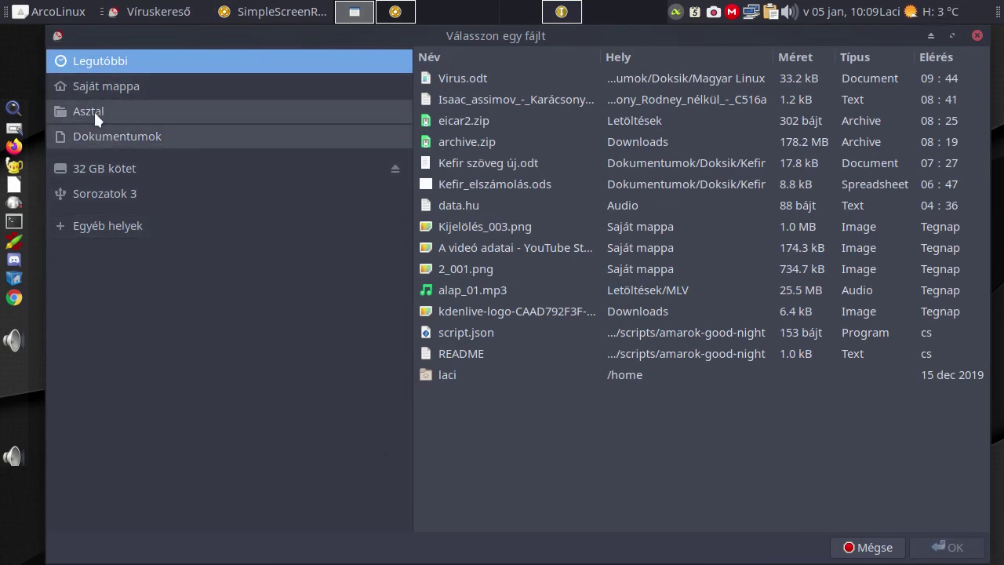
{"action": "left_click", "coordinate": [93, 90]}
{"action": "scroll", "coordinate": [490, 266], "scroll_direction": "down", "scroll_amount": 15}
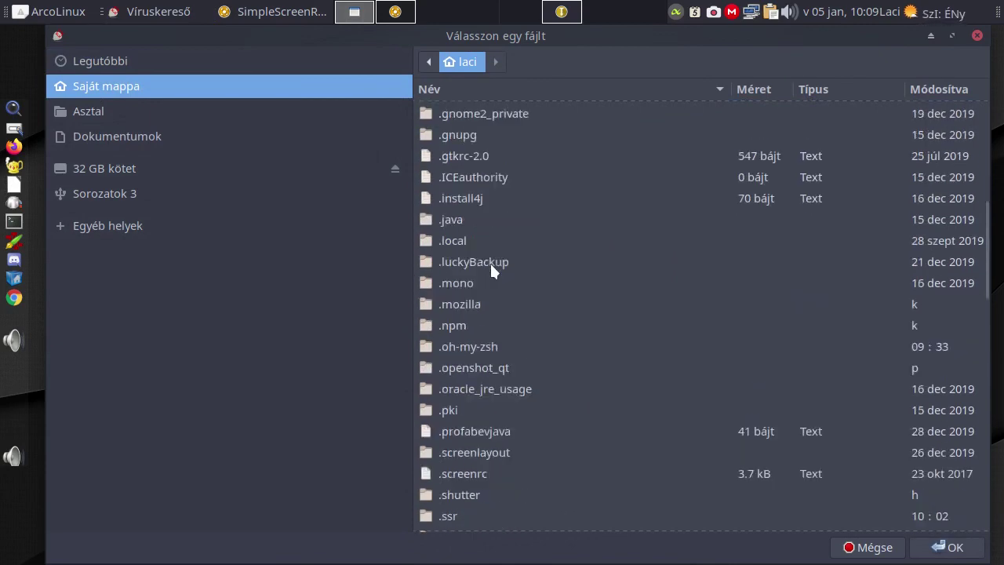
{"action": "scroll", "coordinate": [491, 270], "scroll_direction": "down", "scroll_amount": 10}
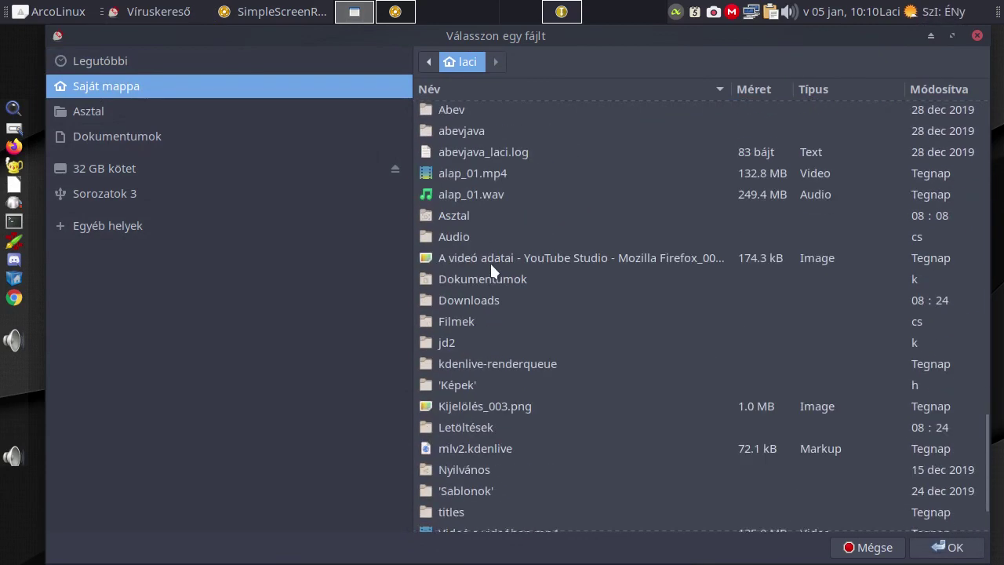
{"action": "double_click", "coordinate": [443, 429]}
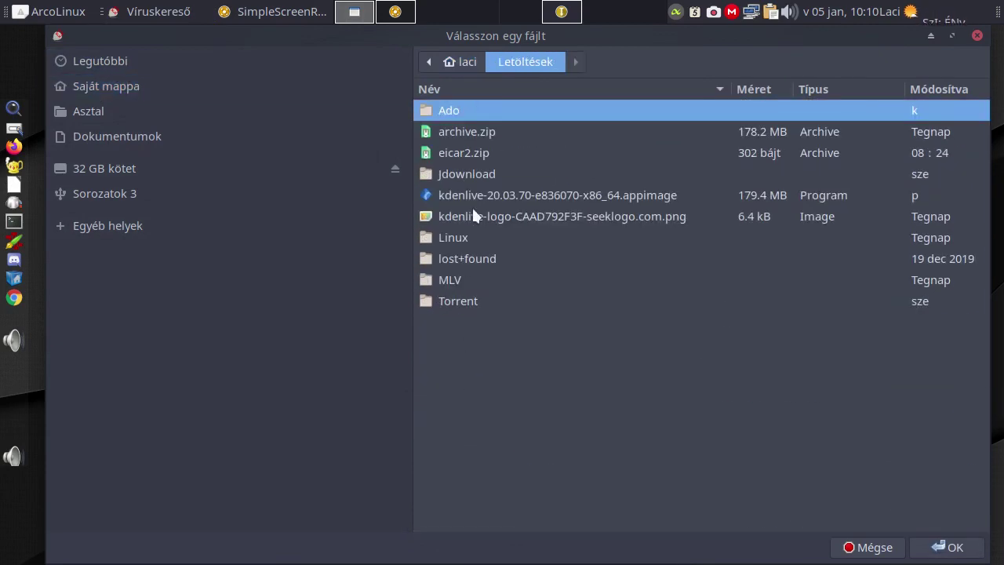
{"action": "left_click", "coordinate": [463, 151]}
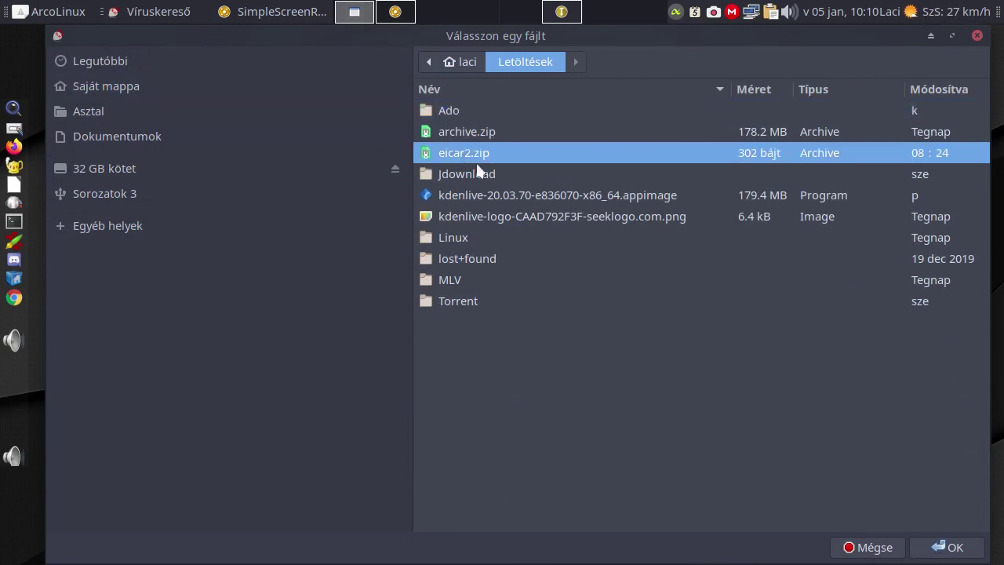
{"action": "left_click", "coordinate": [953, 548]}
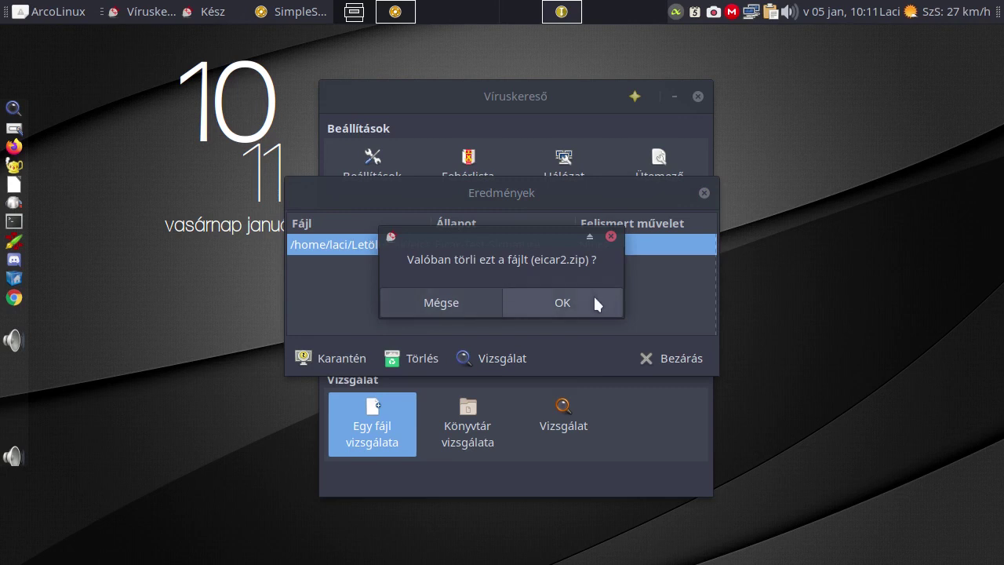
- Confirm deleting the infected eicar2.zip file and close the scan results
{"action": "left_click", "coordinate": [594, 303]}
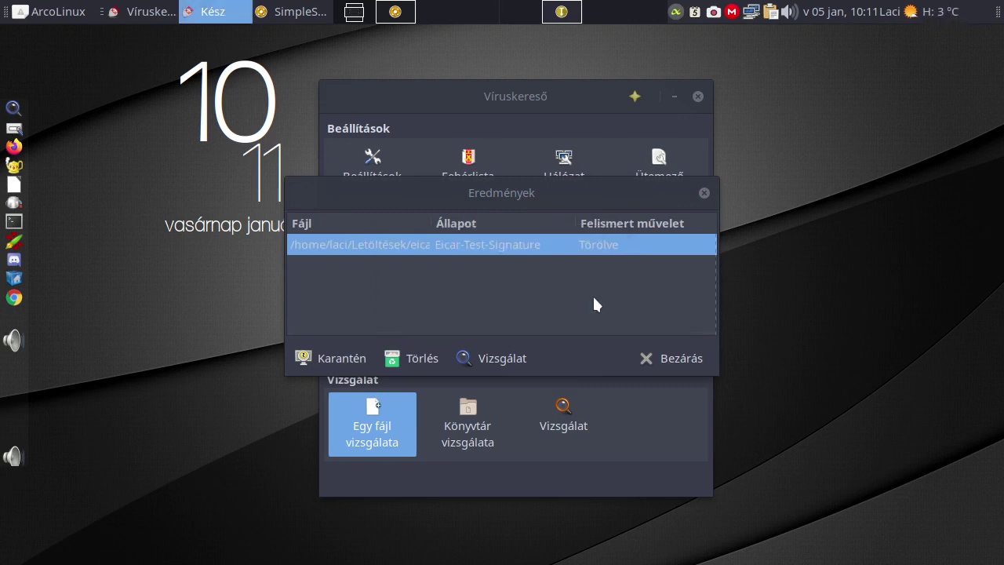
{"action": "left_click", "coordinate": [664, 359]}
{"action": "left_click", "coordinate": [637, 316]}
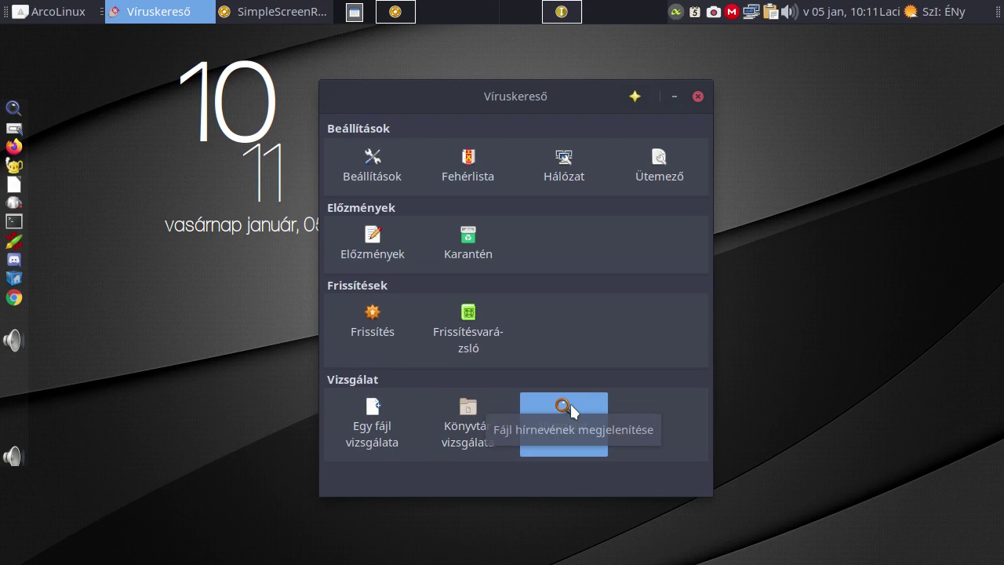
- Check the reputation of the Alap_mp4.idx index file in the .bcast5 folder without submitting it for analysis
{"action": "left_click", "coordinate": [570, 406]}
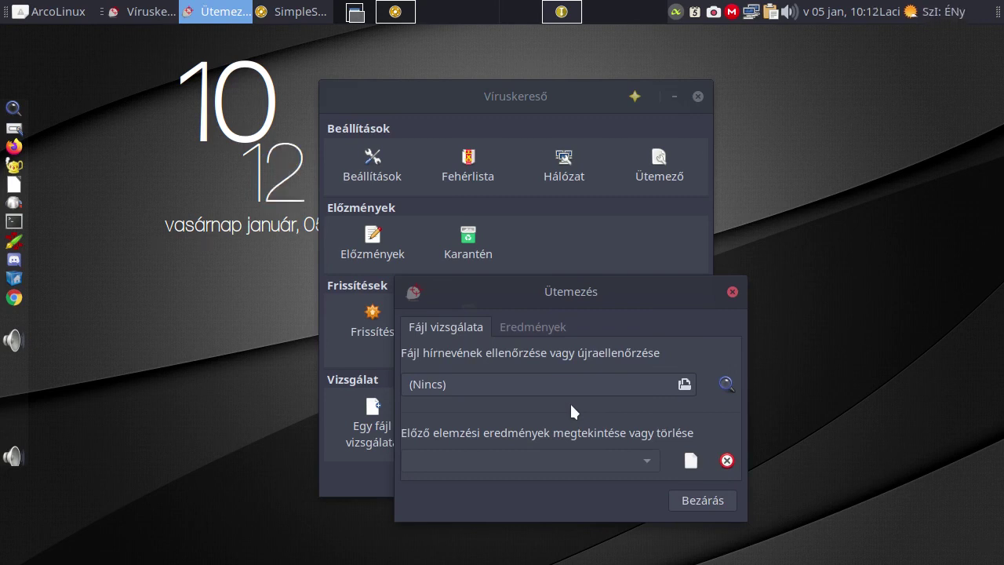
{"action": "left_click", "coordinate": [685, 385]}
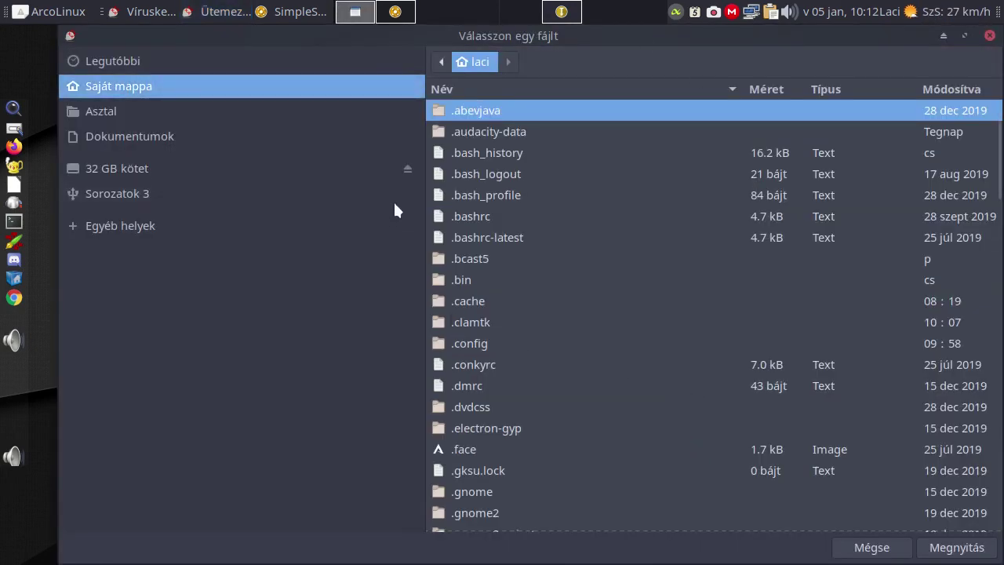
{"action": "double_click", "coordinate": [480, 259]}
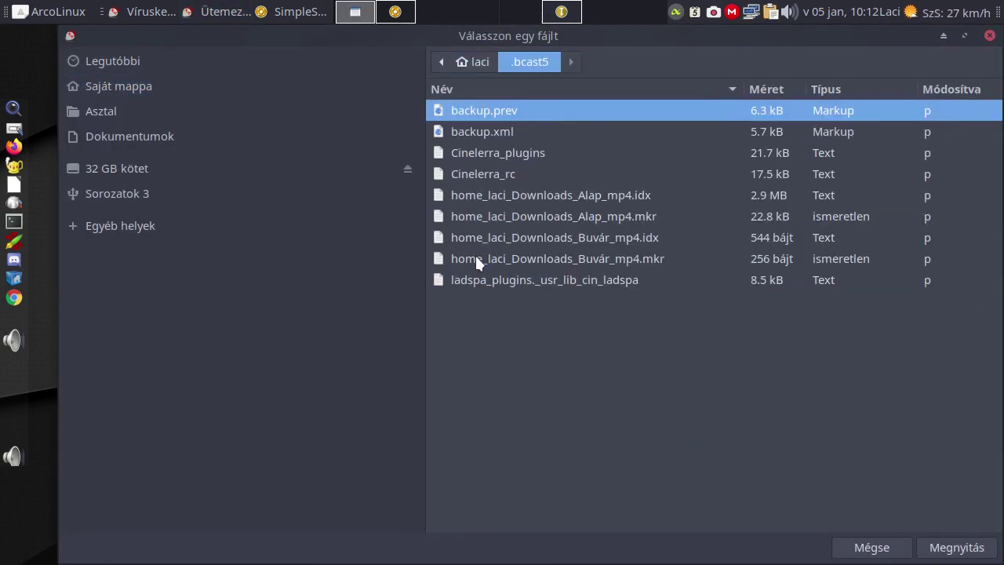
{"action": "left_click", "coordinate": [481, 196]}
{"action": "left_click", "coordinate": [934, 547]}
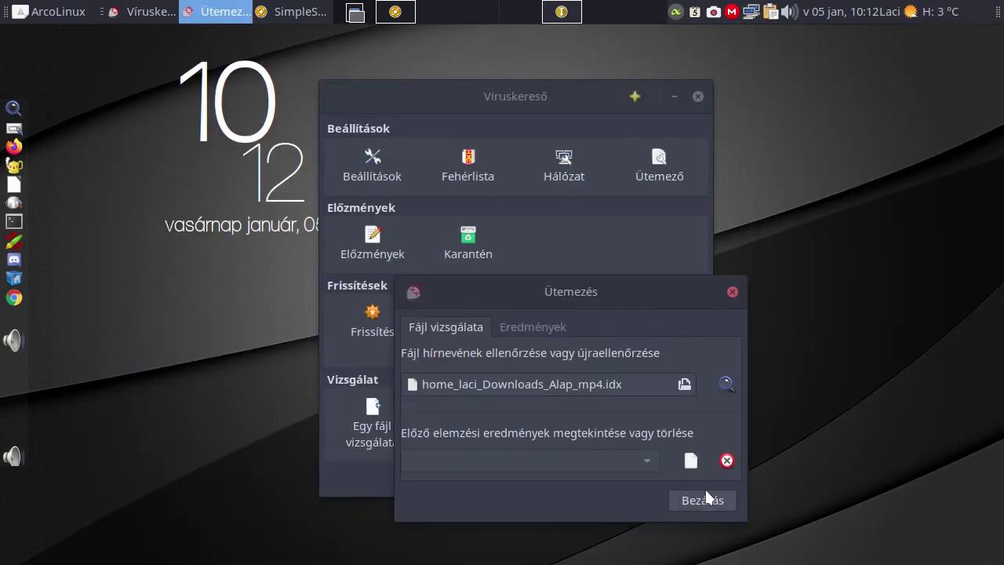
{"action": "left_click", "coordinate": [726, 384]}
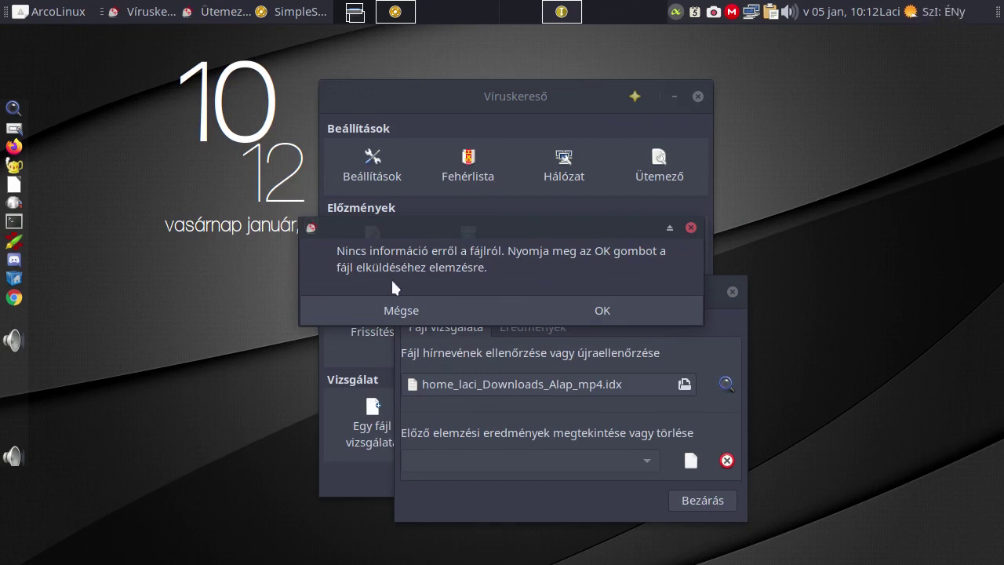
{"action": "left_click", "coordinate": [689, 227]}
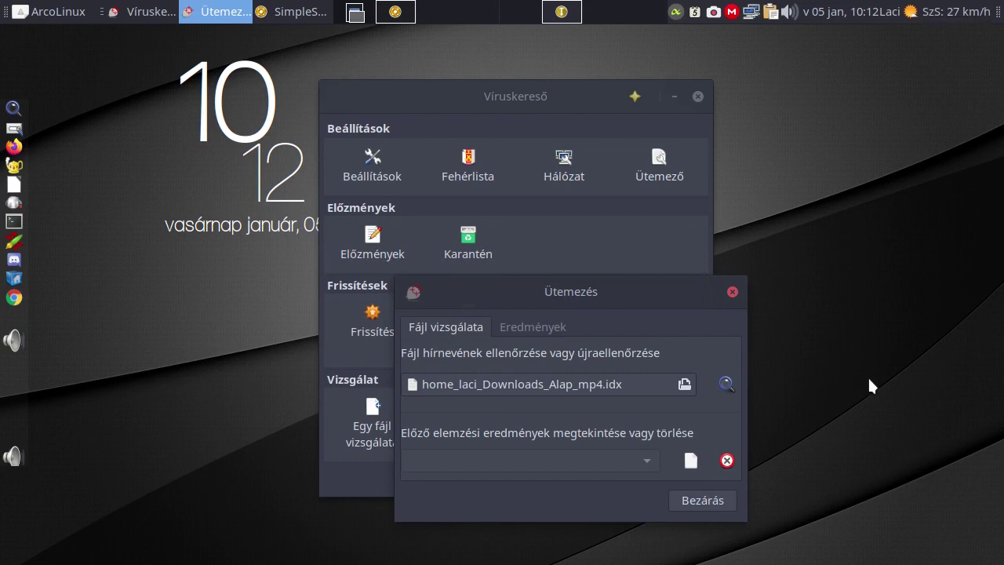
{"action": "left_click", "coordinate": [704, 501]}
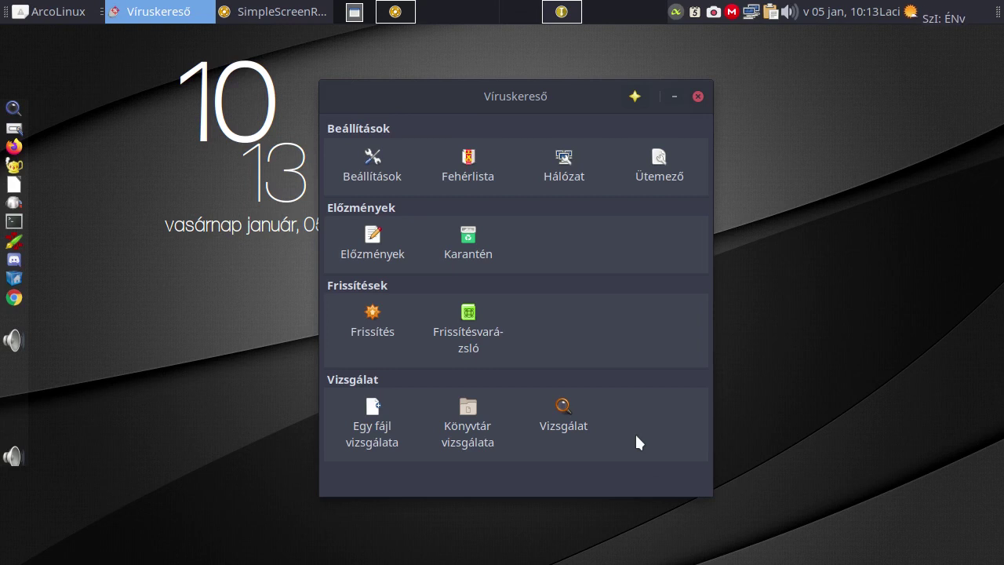
{"action": "key", "text": "Tab"}
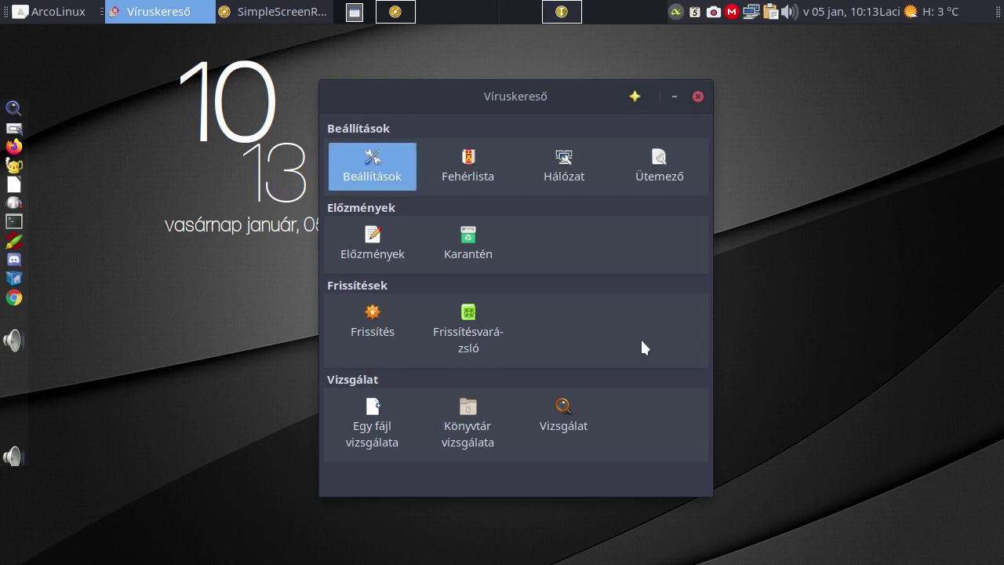